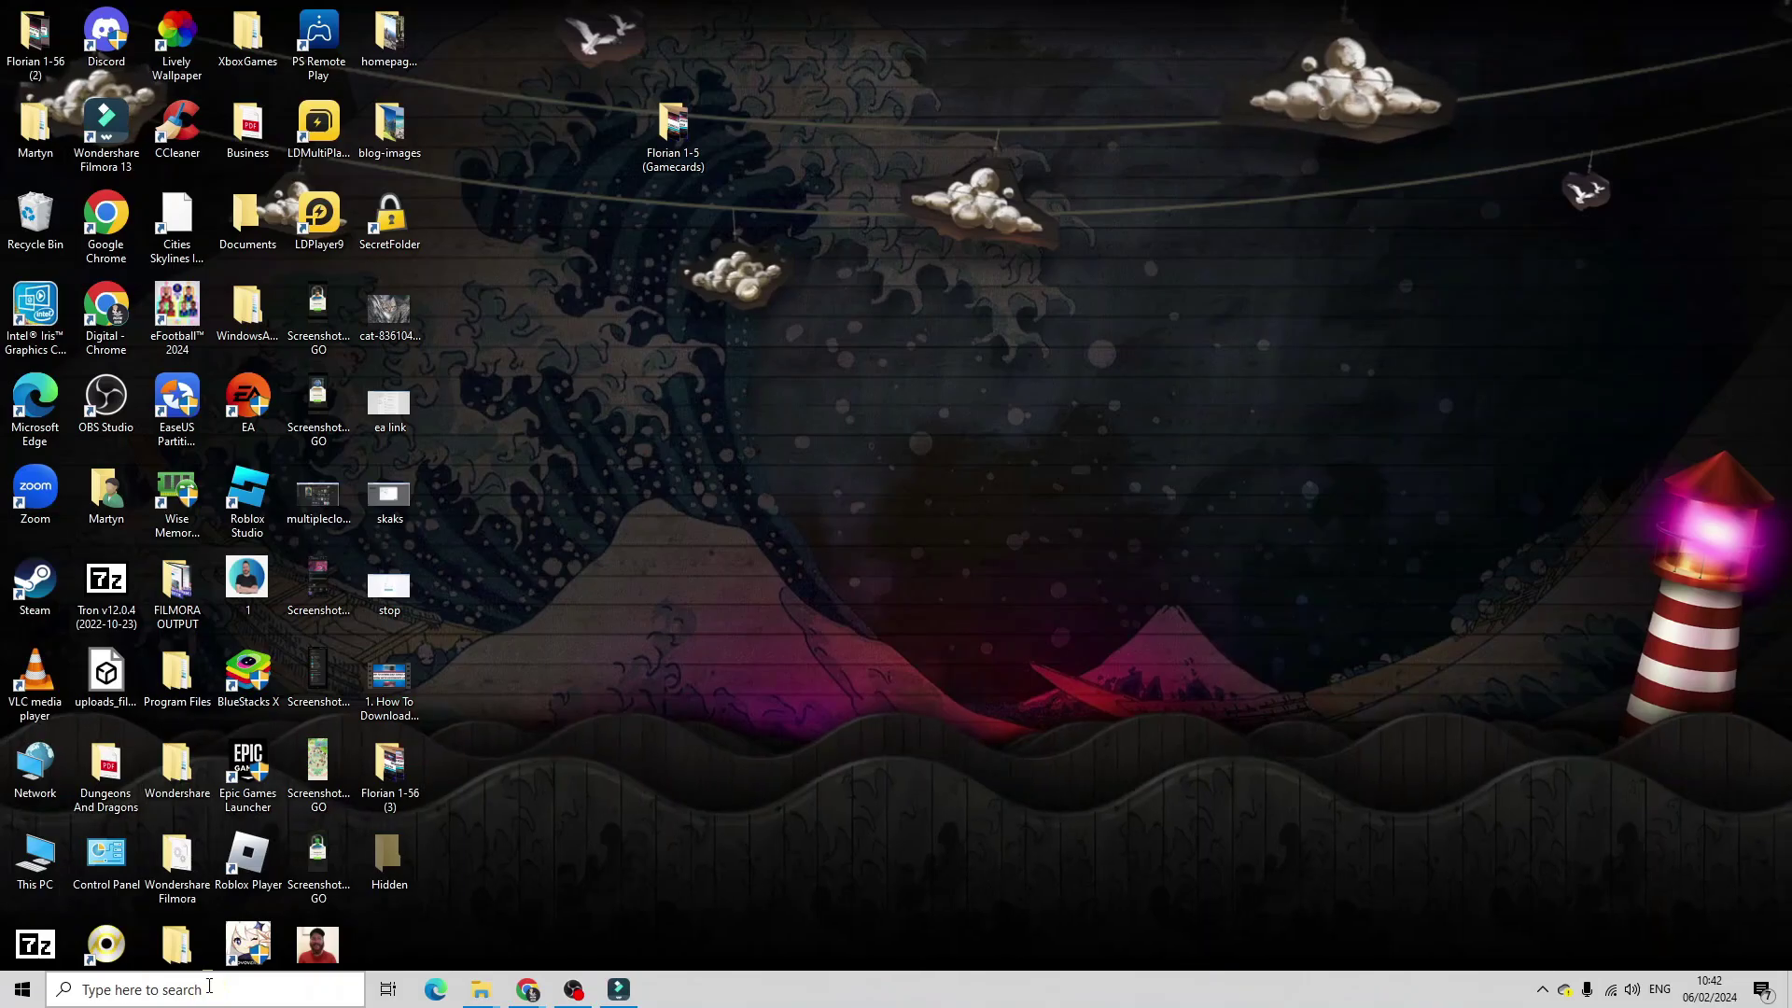
- Search the taskbar for 'settings' so the Settings app appears as best match
click(211, 989)
text(set)
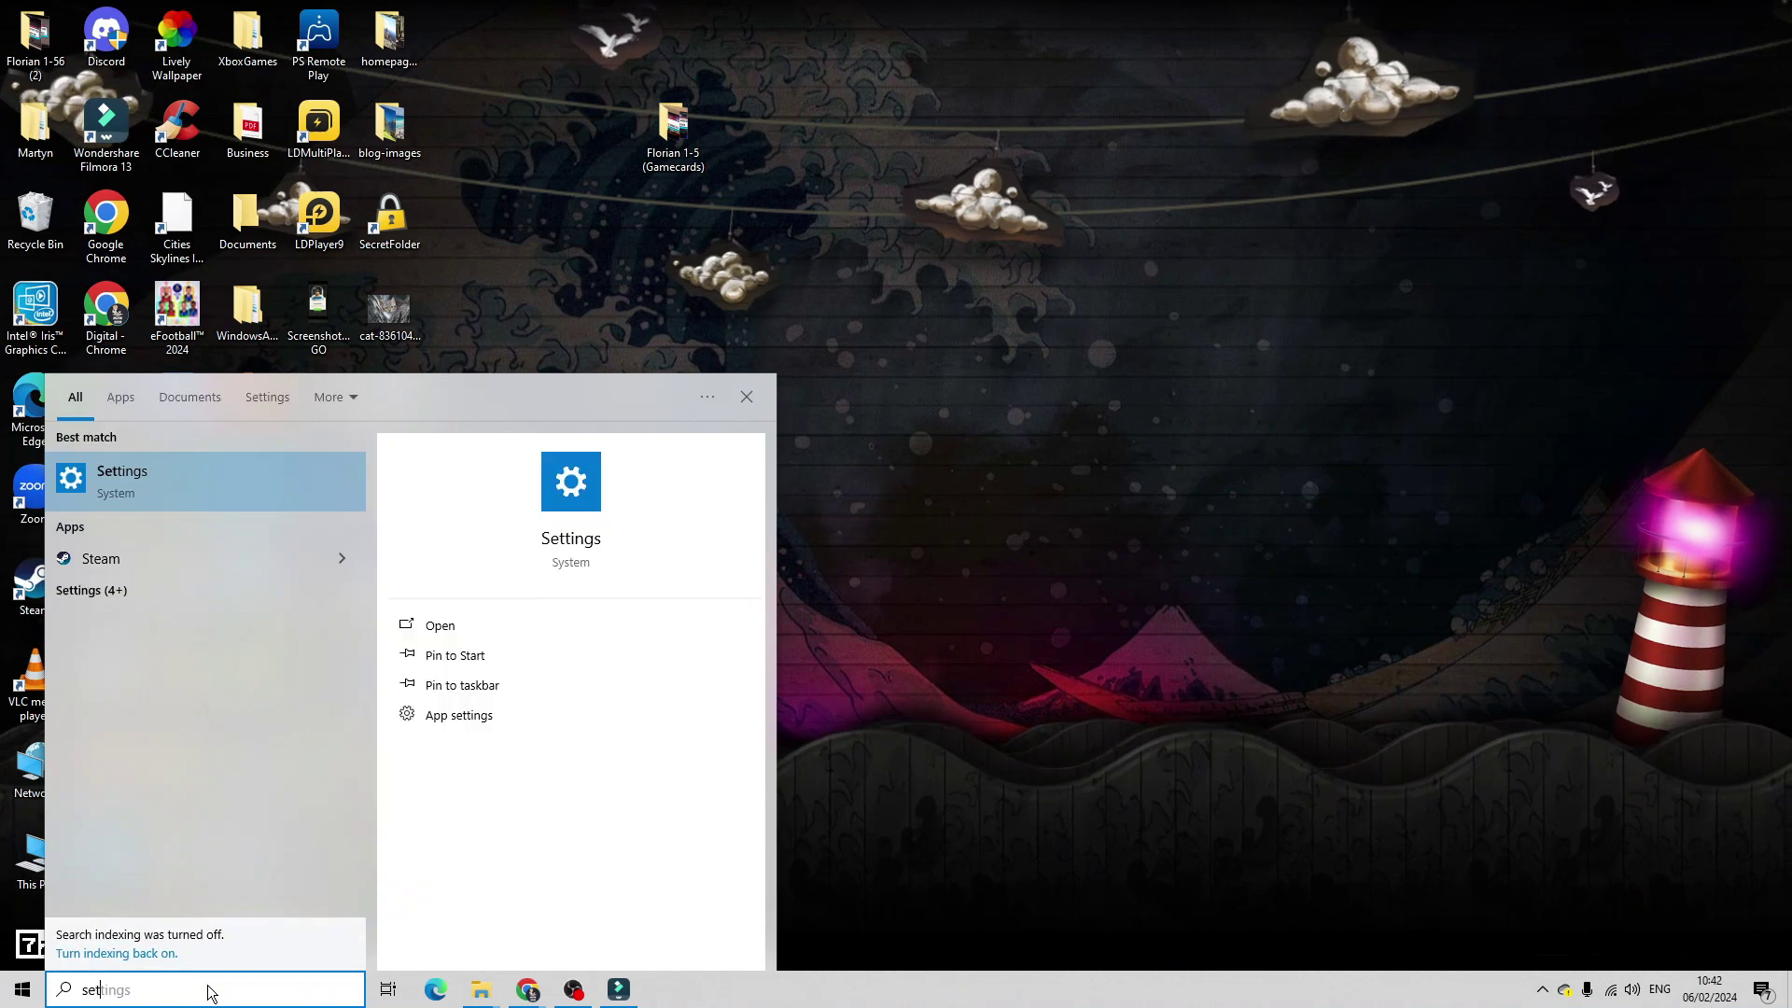
text(tings)
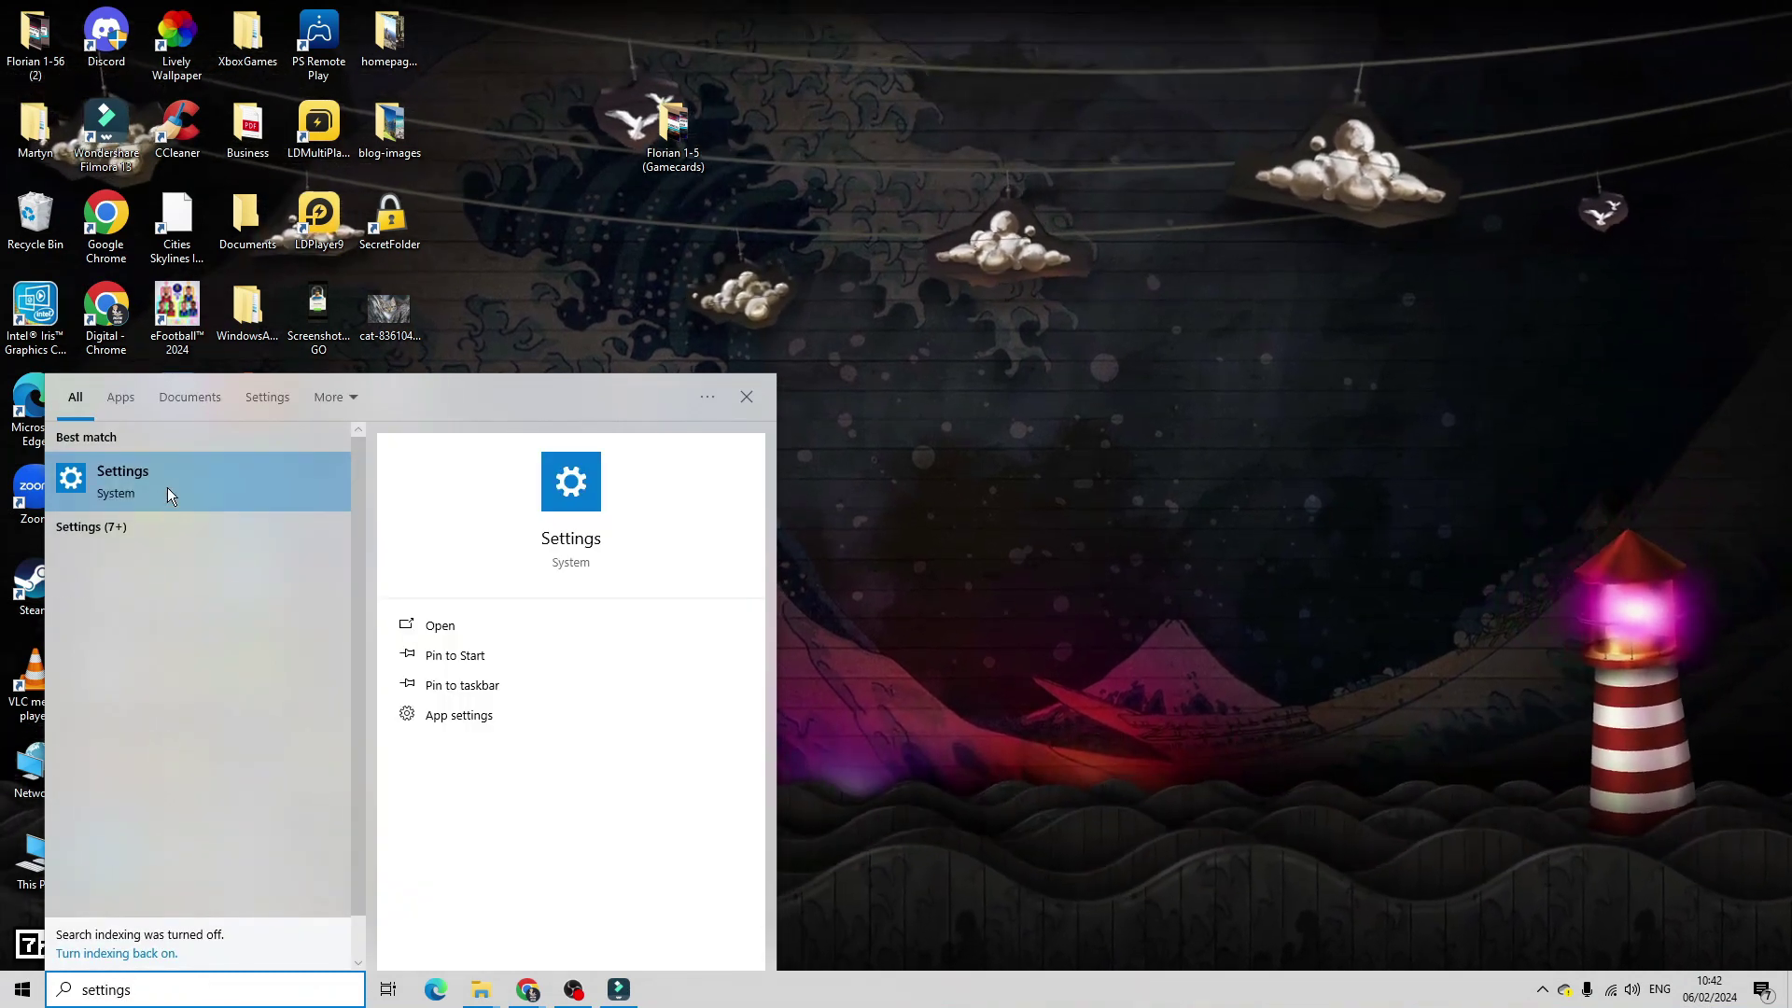
- Launch Settings and go to the System section's Display page
click(167, 487)
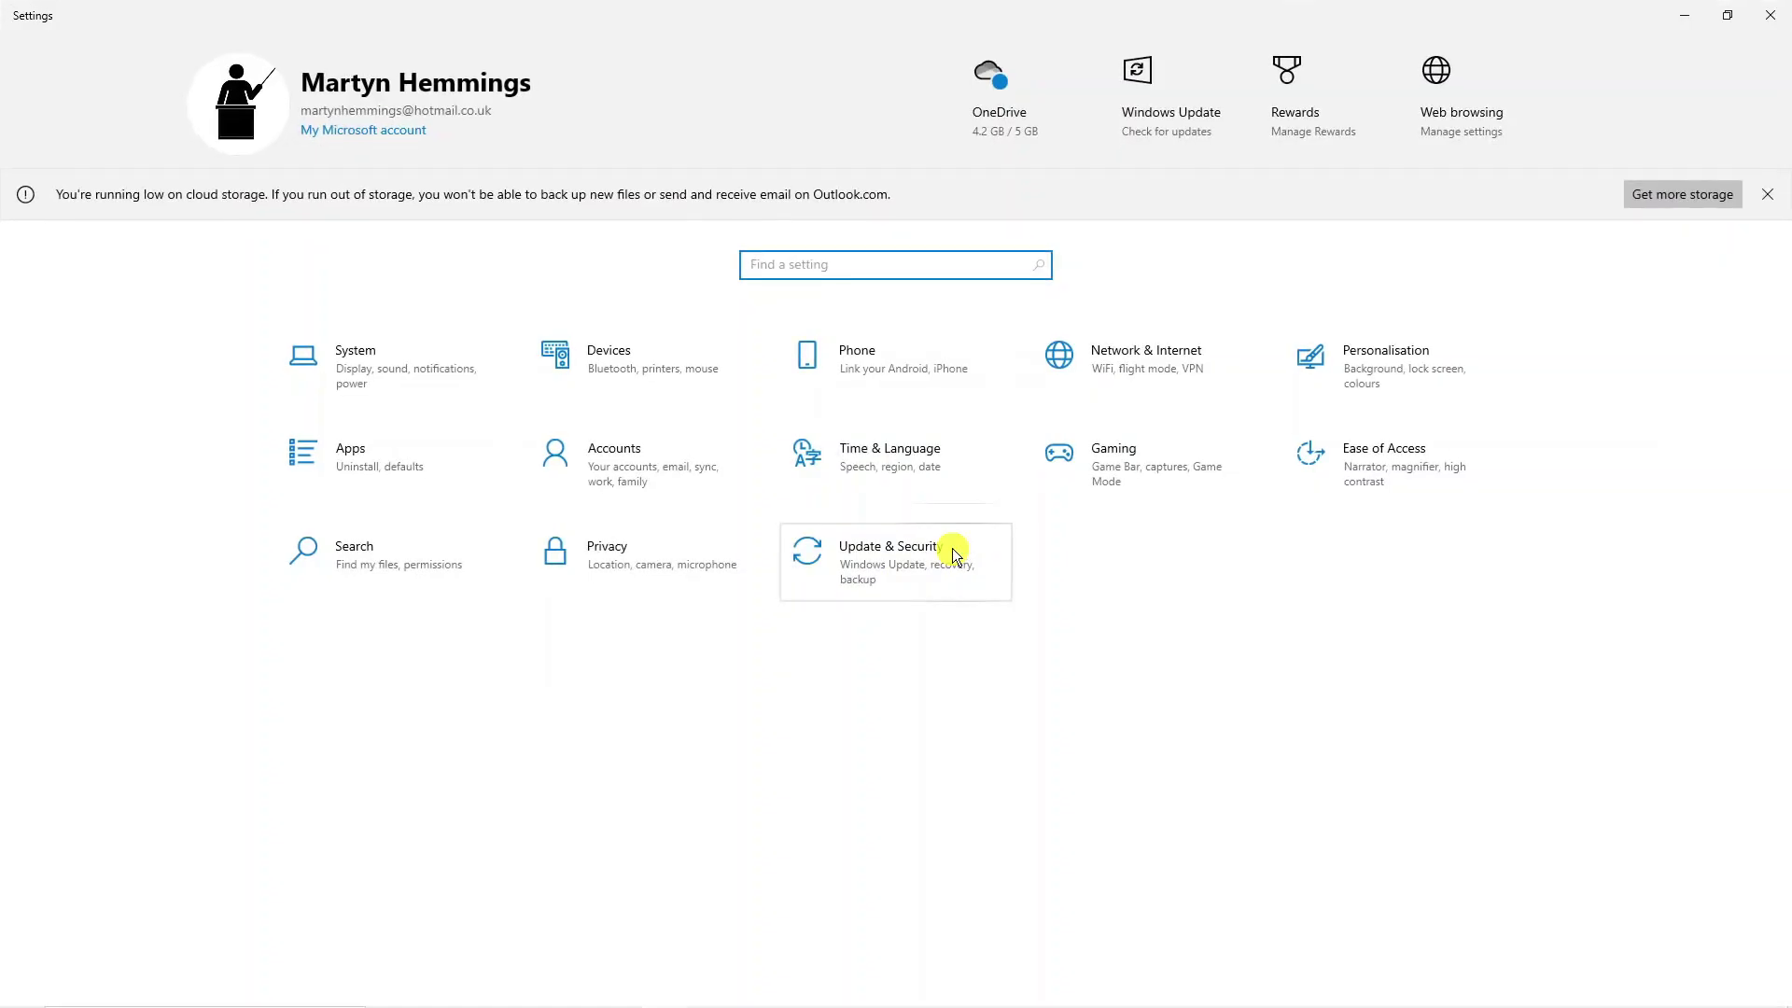
click(426, 379)
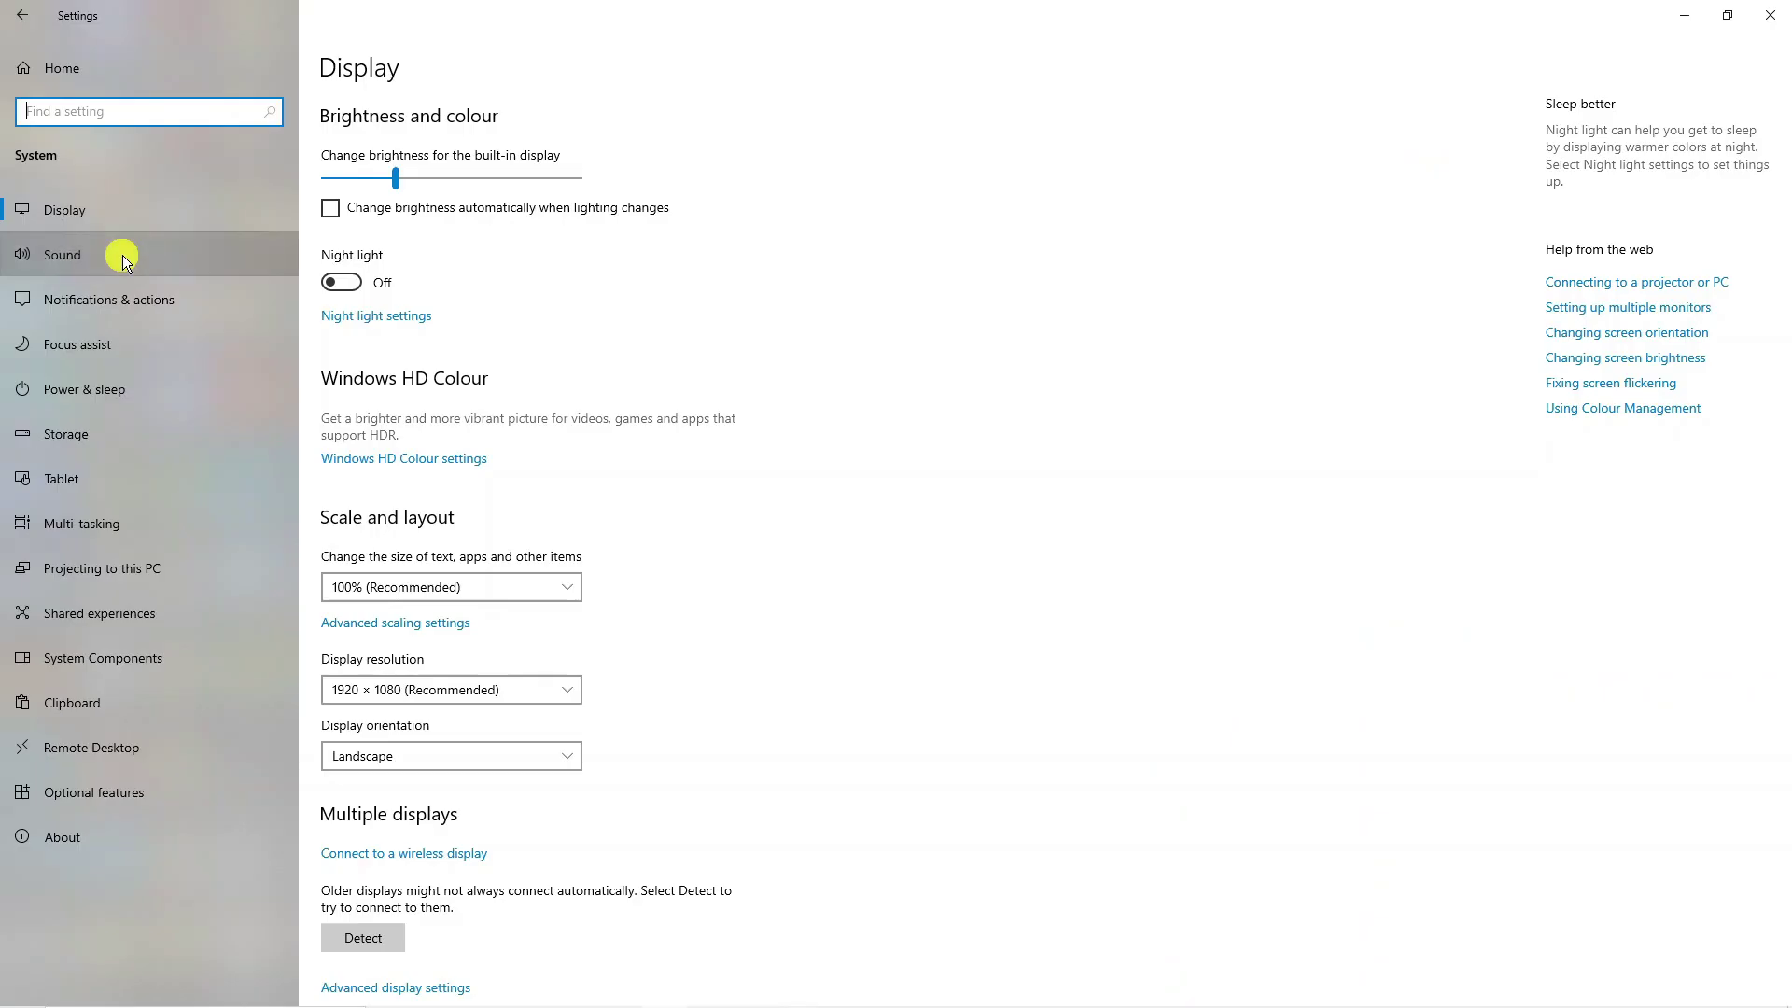
- On the Sound page, keep Microphone (Razer Seiren Mini) as the input device
click(121, 254)
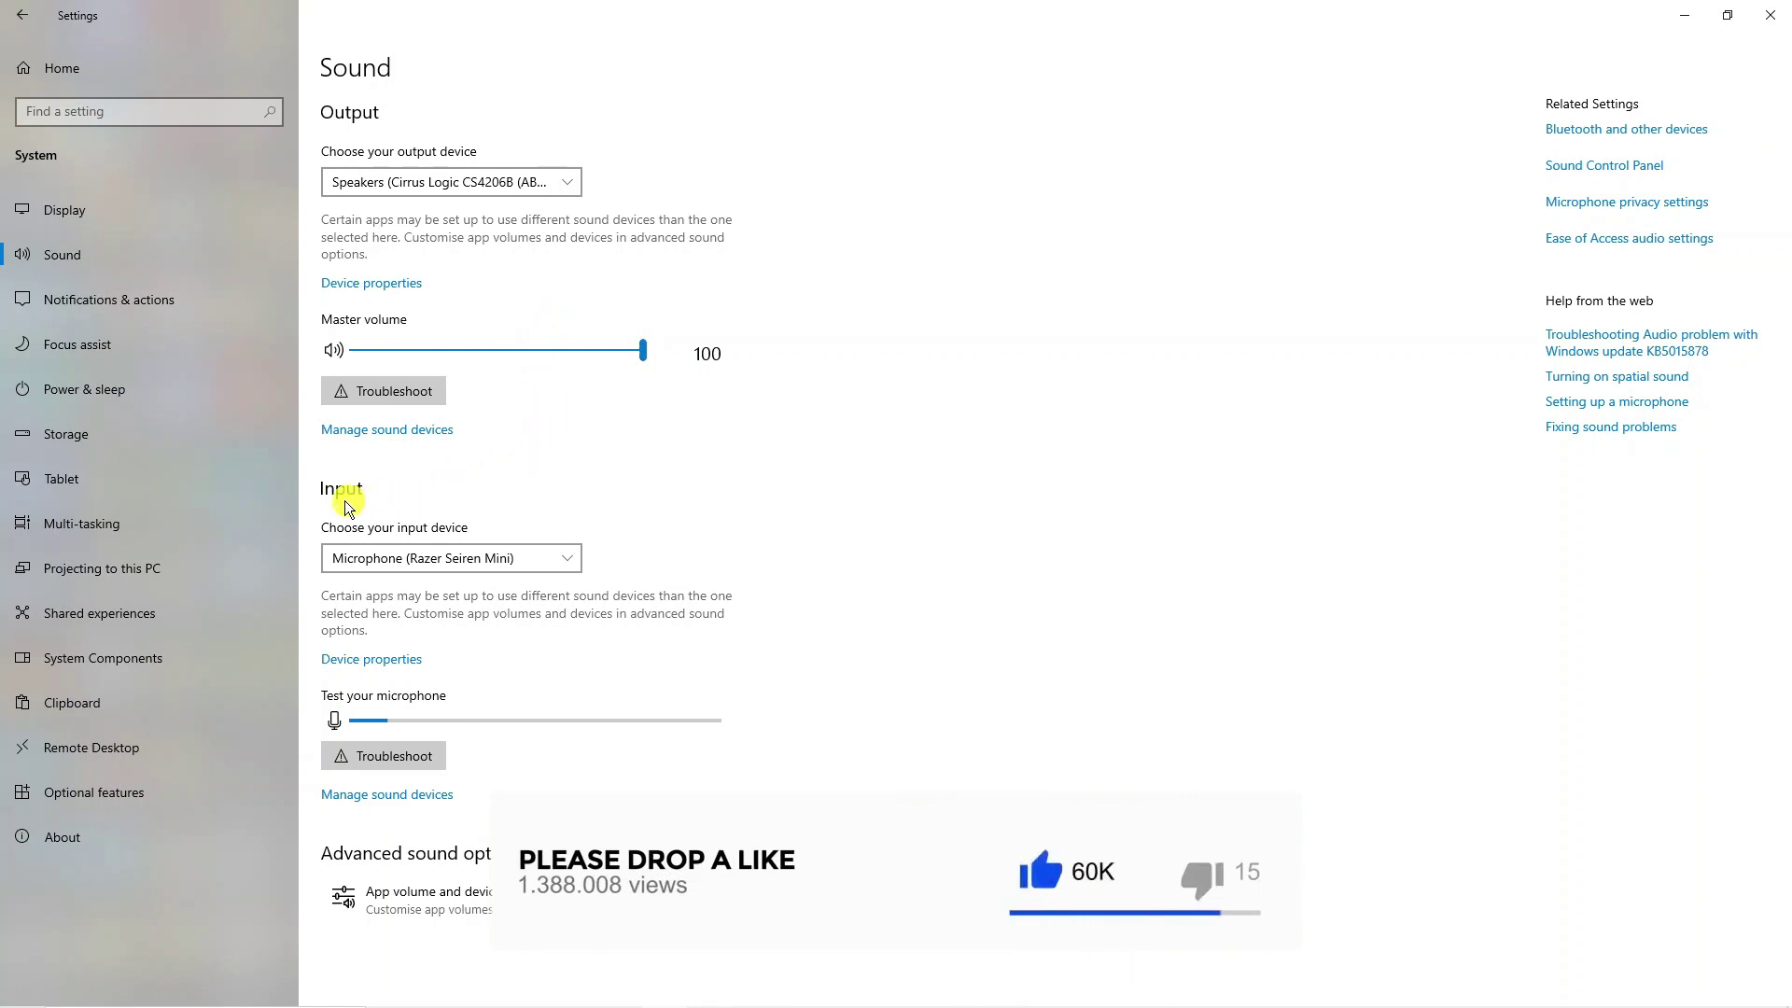
click(542, 558)
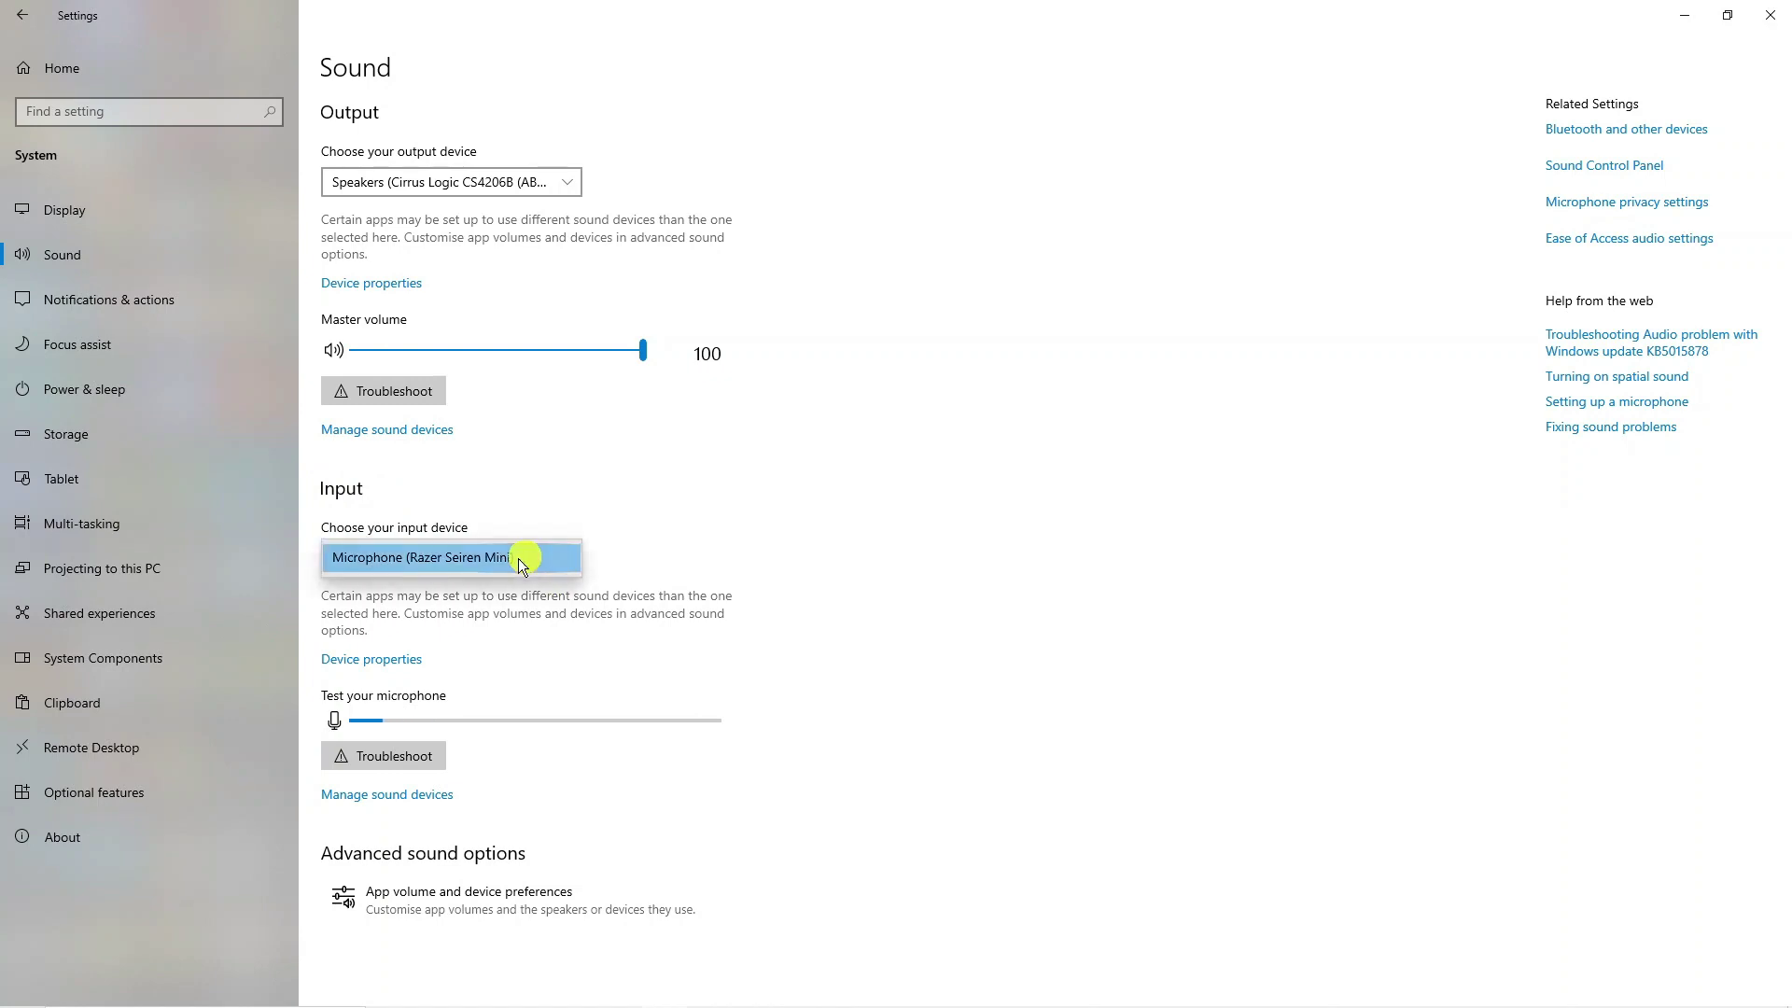
click(545, 558)
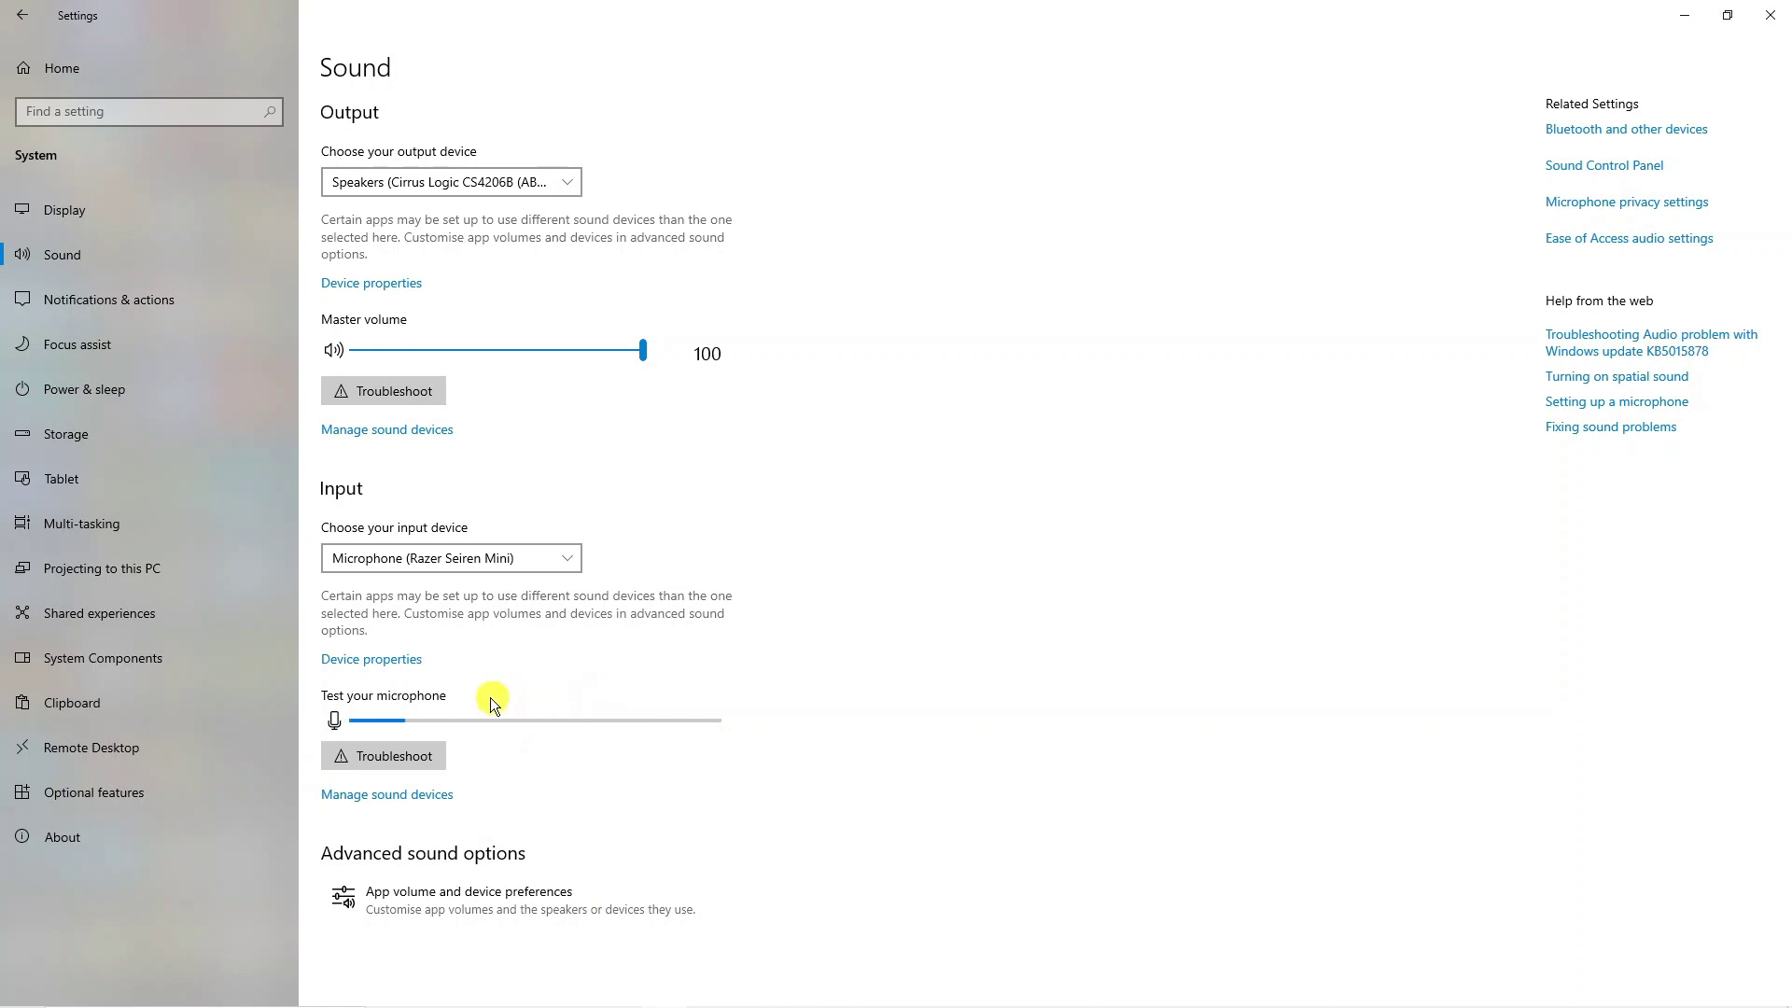
- Open the Razer Seiren Mini's Device properties page, showing volume at 100
click(402, 665)
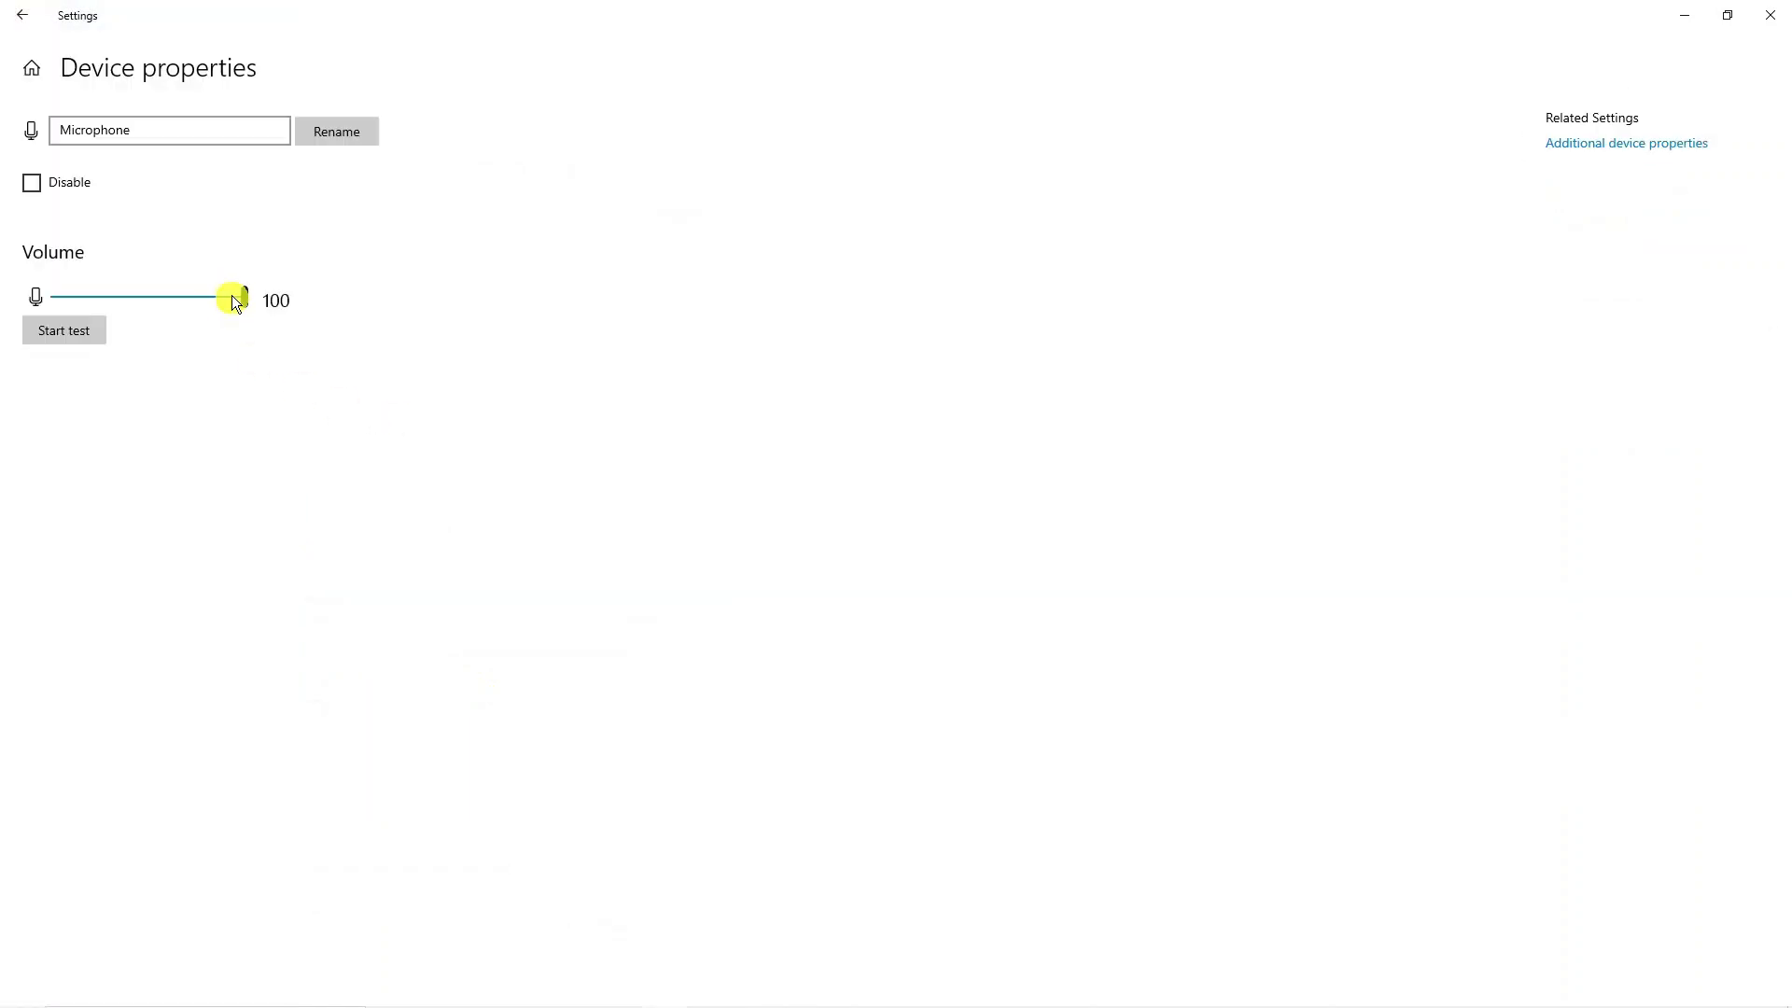